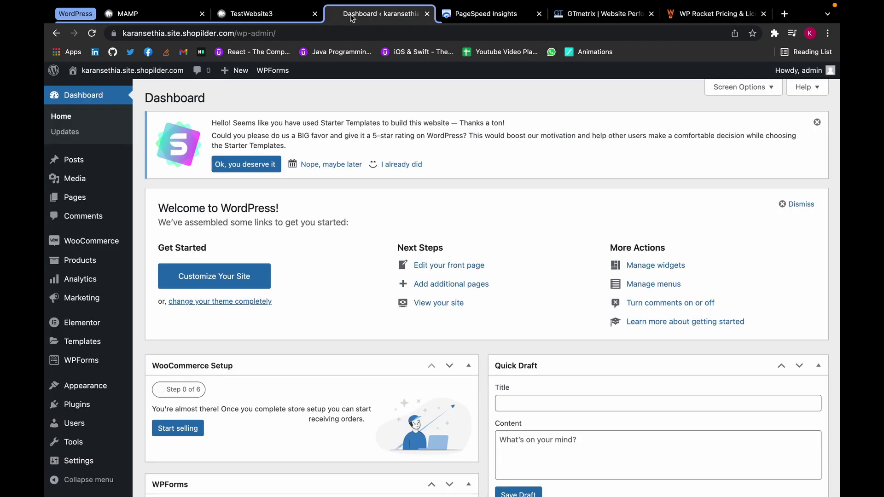
Install the WP Rocket plugin by uploading wp-rocket-v3.10.6.zip from Downloads, and activate it.
click(77, 409)
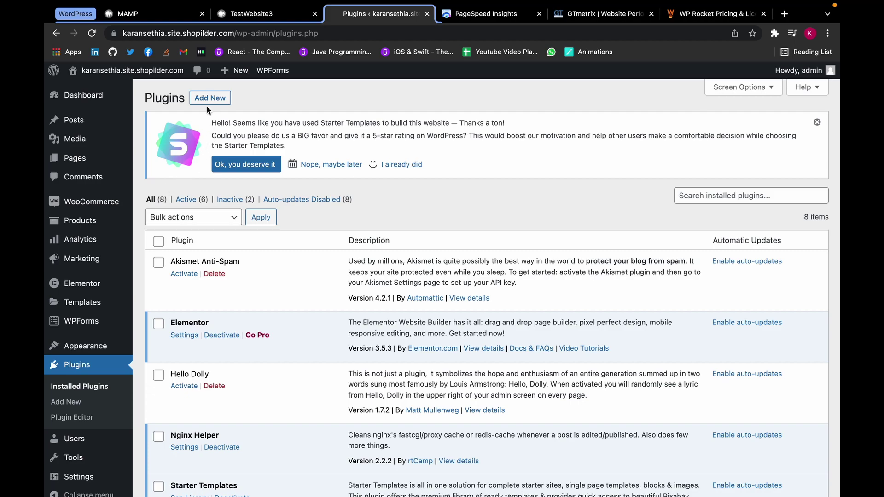
click(214, 98)
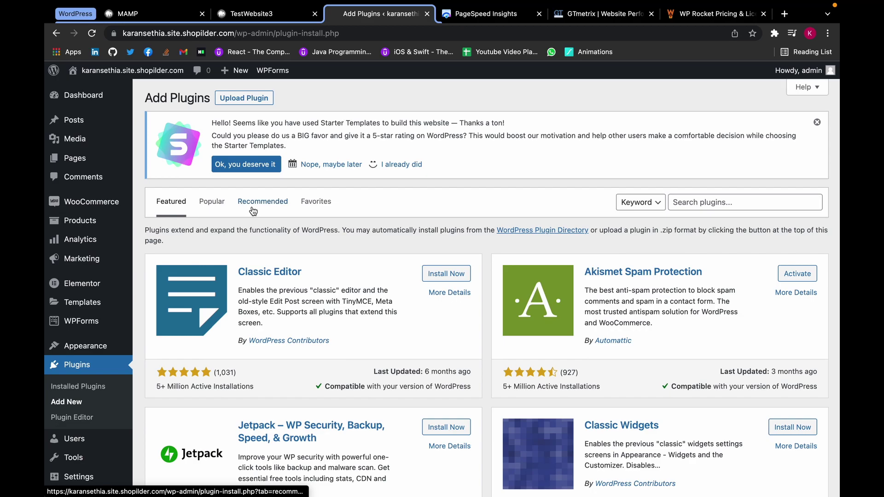
click(262, 99)
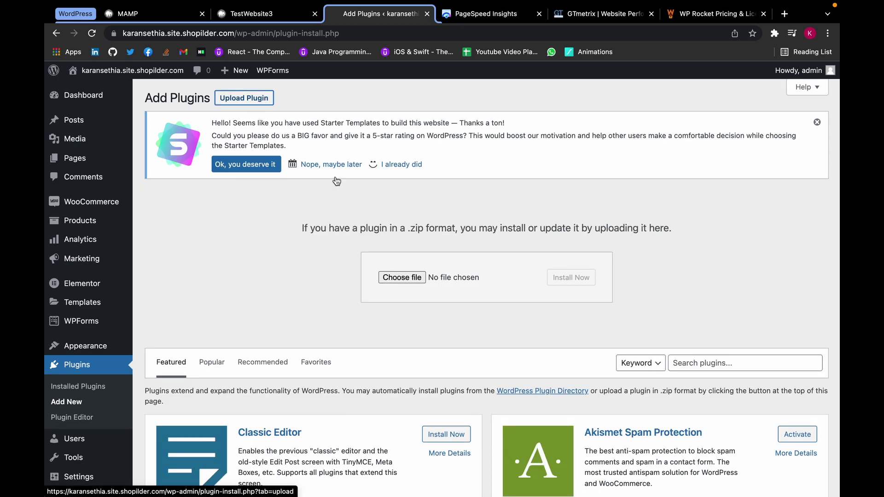
click(401, 277)
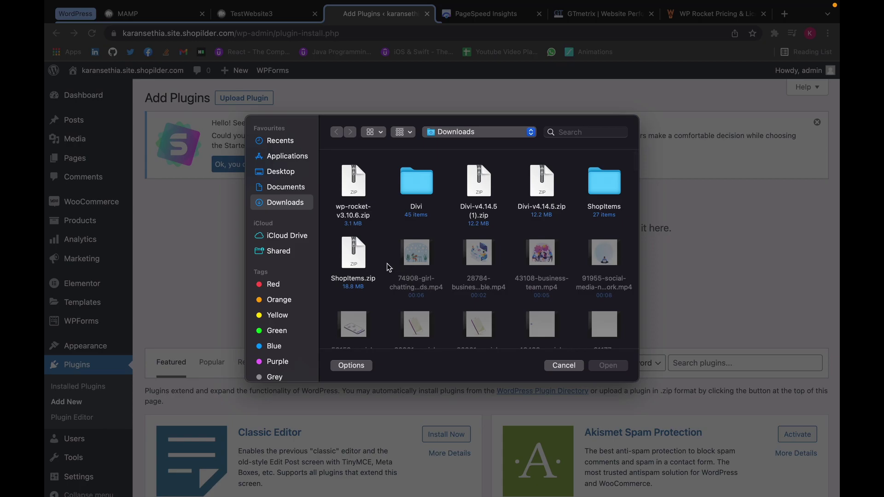
click(359, 218)
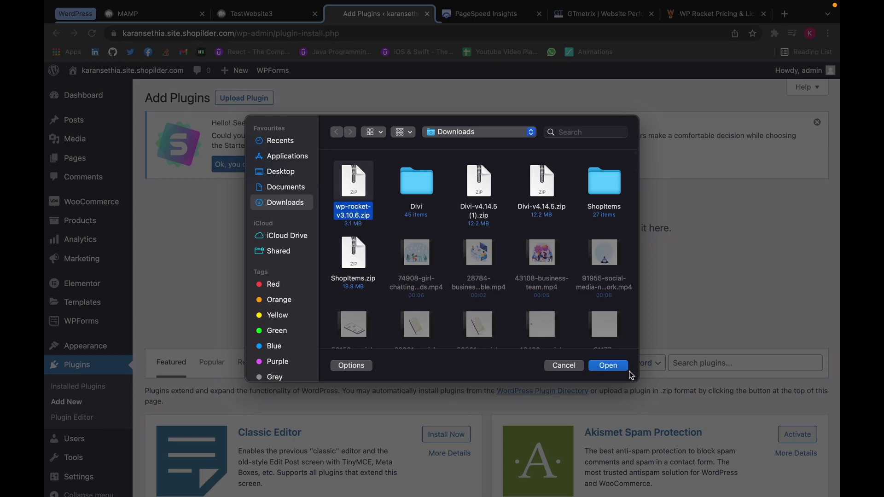
click(621, 367)
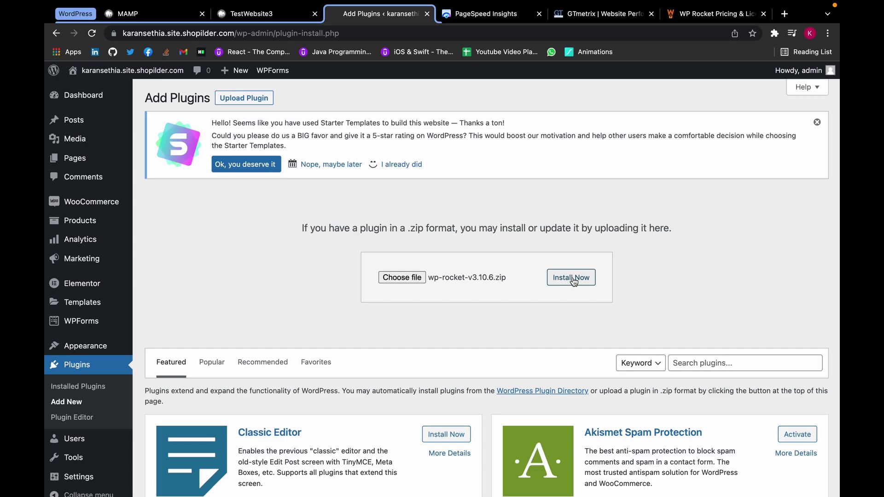
click(573, 281)
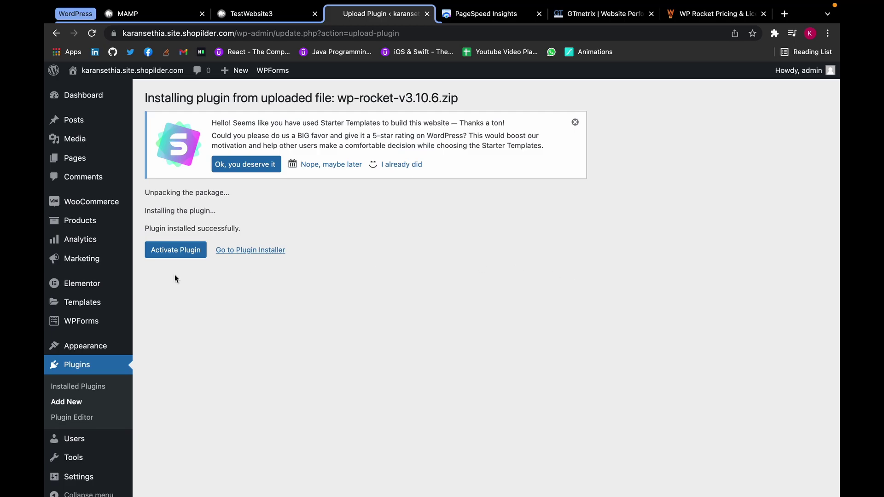
click(178, 257)
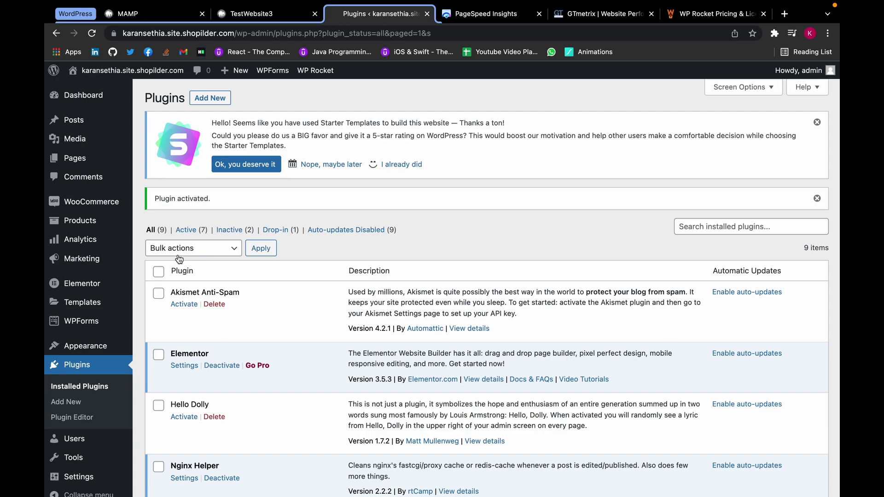
Open the WP Rocket settings from the installed plugins list and look over its dashboard.
scroll(238, 322, down, 3)
scroll(238, 322, down, 3)
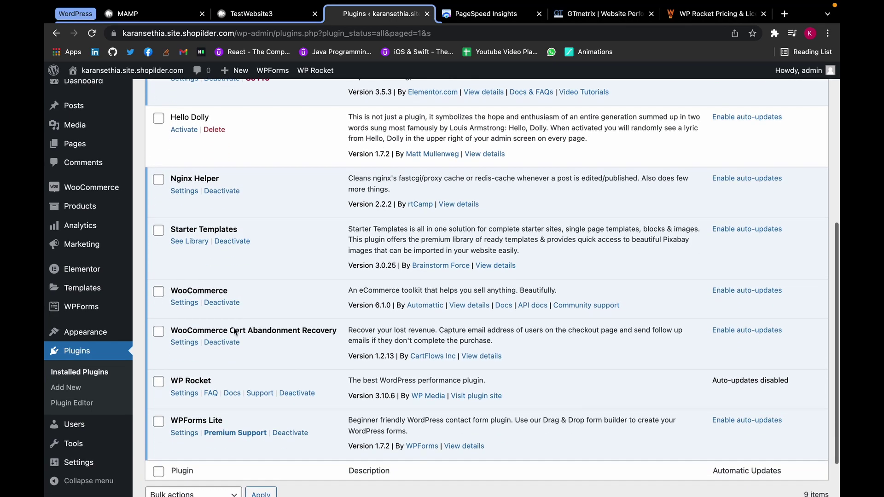
click(187, 394)
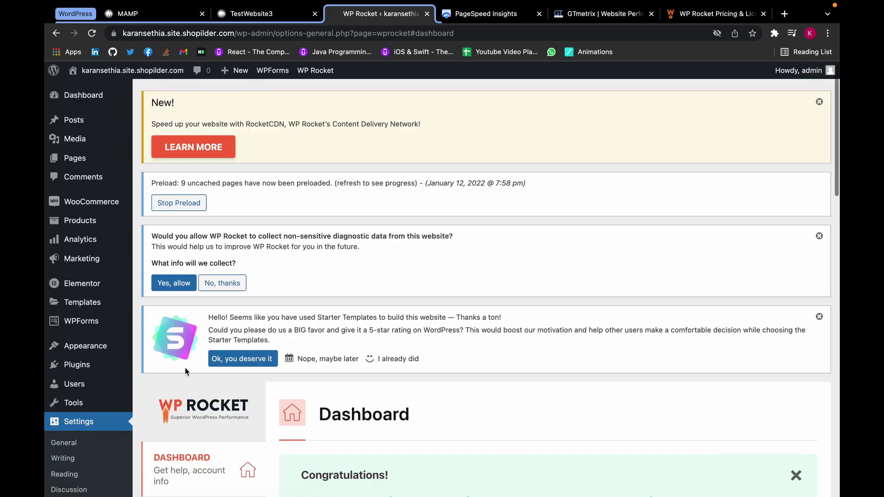
scroll(369, 264, down, 4)
scroll(369, 264, down, 3)
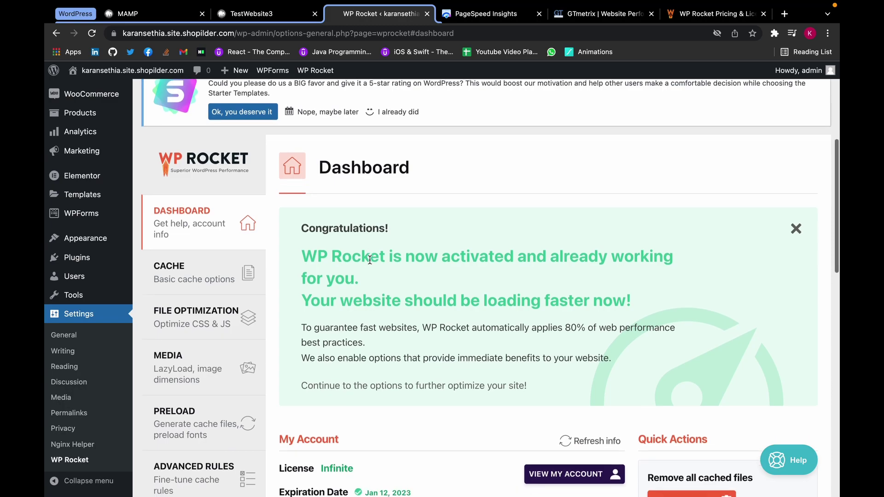
scroll(370, 260, down, 1)
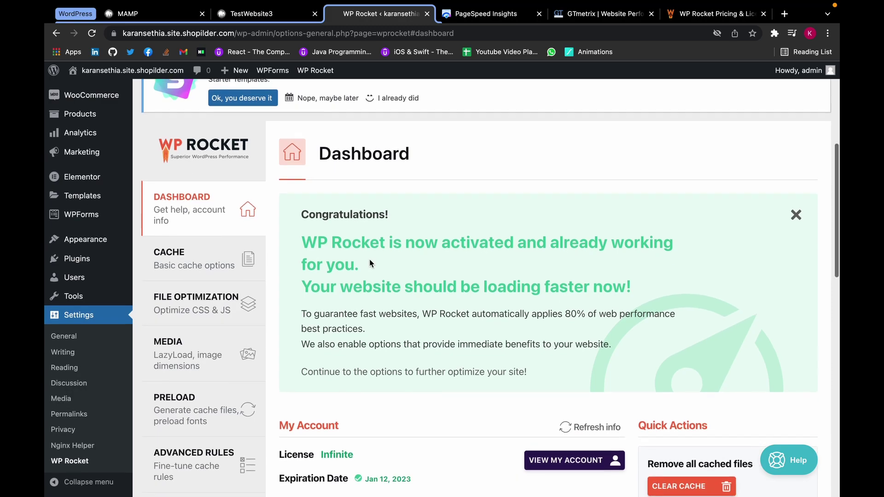
scroll(369, 263, up, 1)
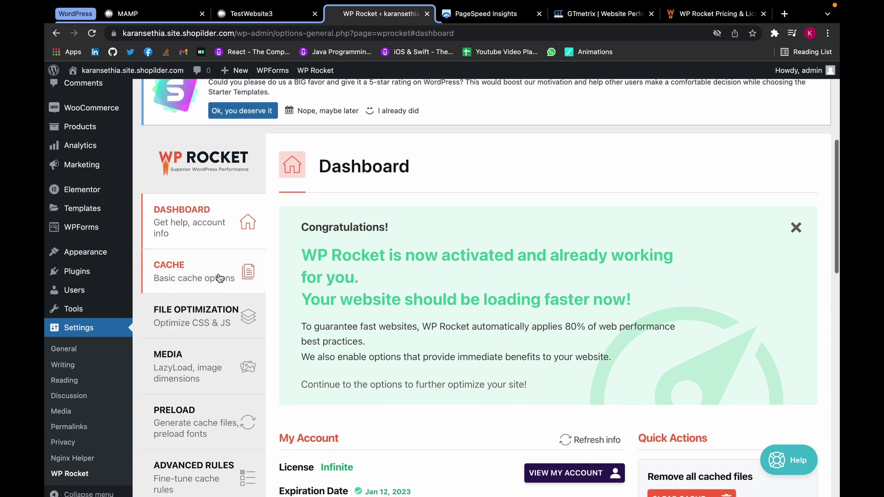
Enable separate cache files for mobile devices and caching for logged-in WordPress users in WP Rocket's Cache settings.
click(219, 275)
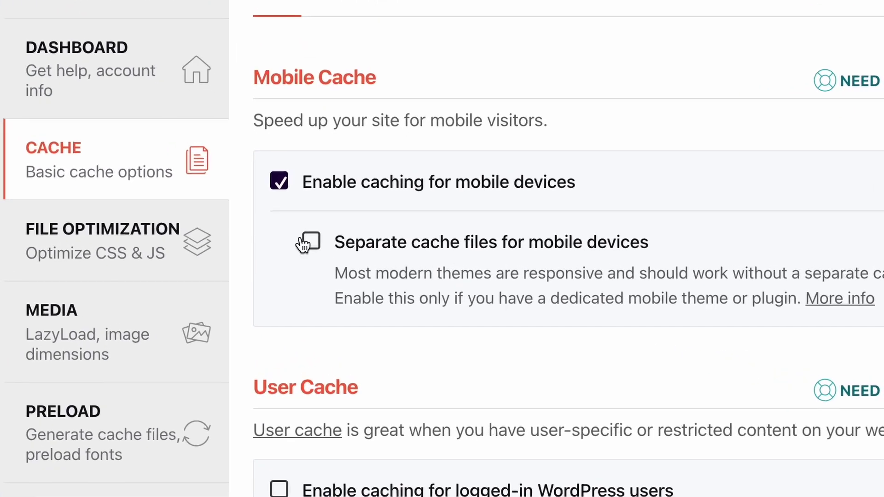
click(309, 242)
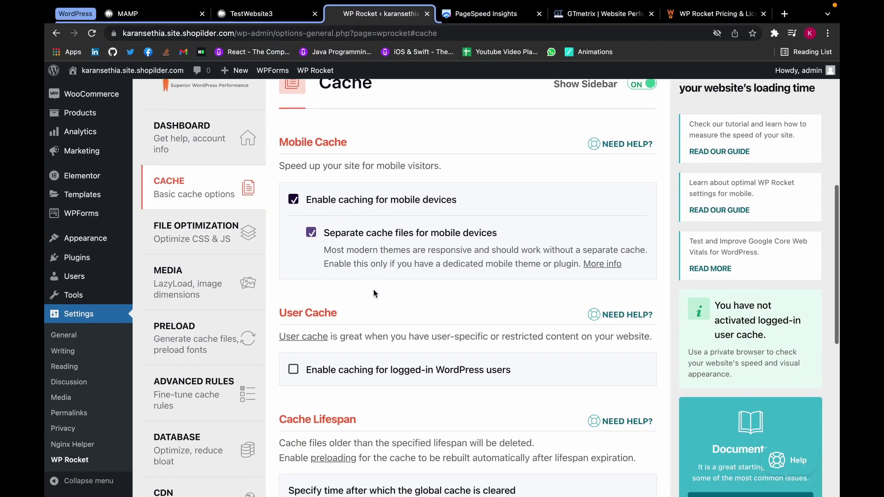
scroll(374, 292, down, 5)
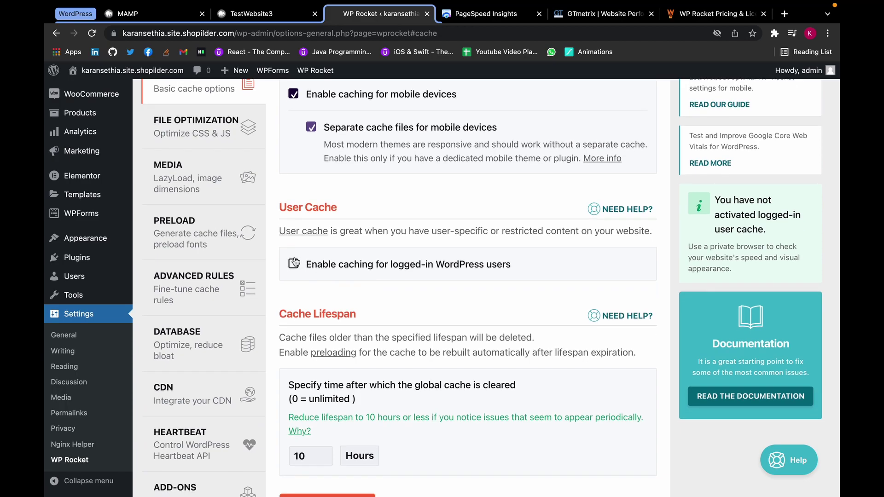
click(295, 263)
Set the cache lifespan, after which the global cache is cleared, to 12 hours.
scroll(362, 285, down, 2)
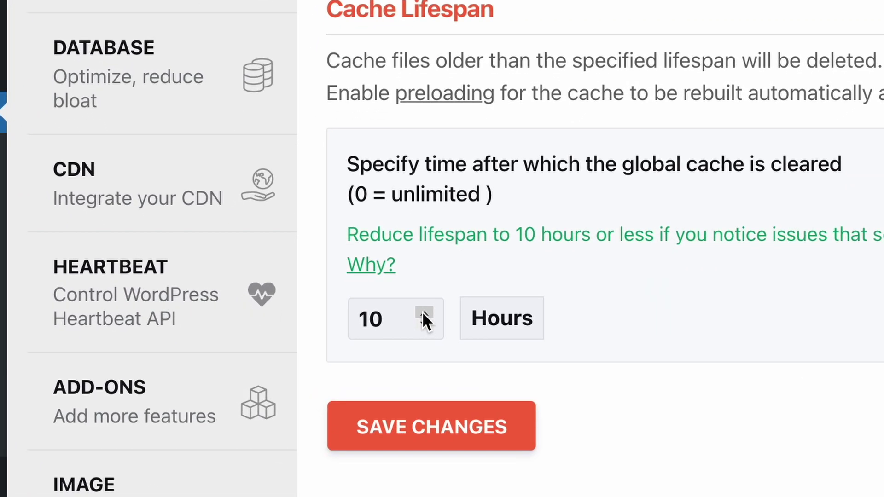
click(325, 408)
click(423, 313)
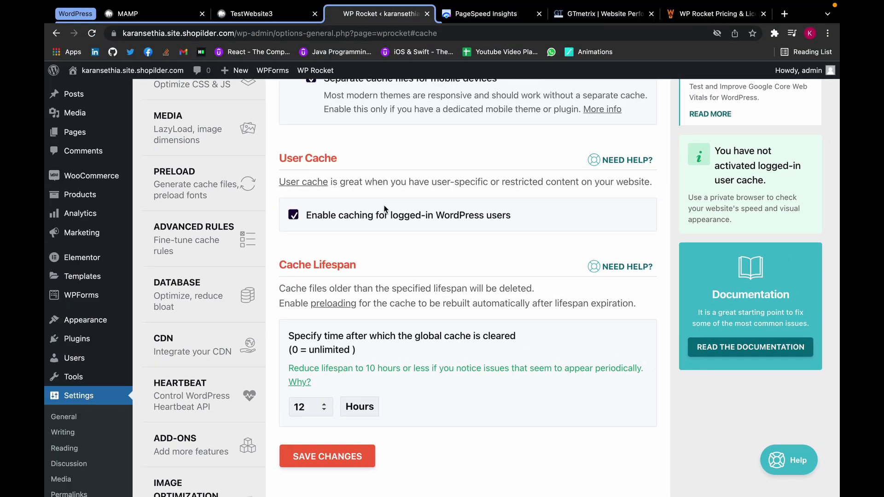
Enable Minify CSS files in WP Rocket's File Optimization settings and confirm its activation.
scroll(384, 210, up, 3)
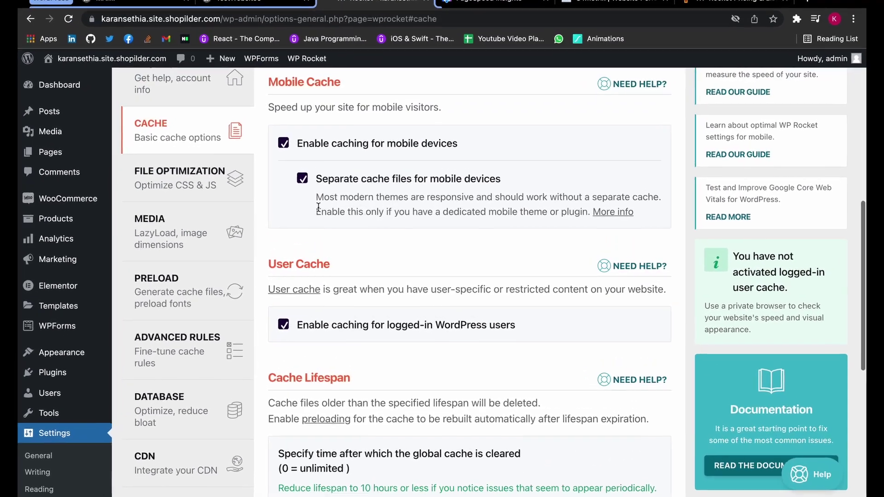
click(181, 181)
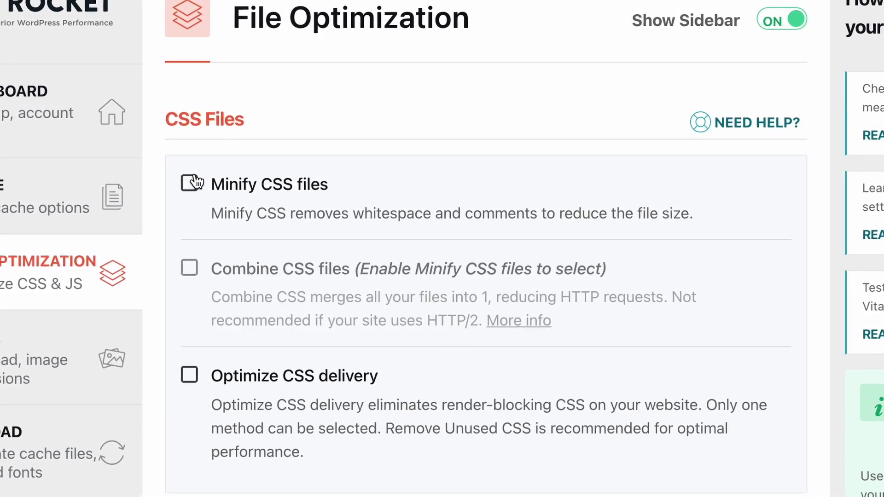
click(189, 181)
scroll(200, 180, down, 3)
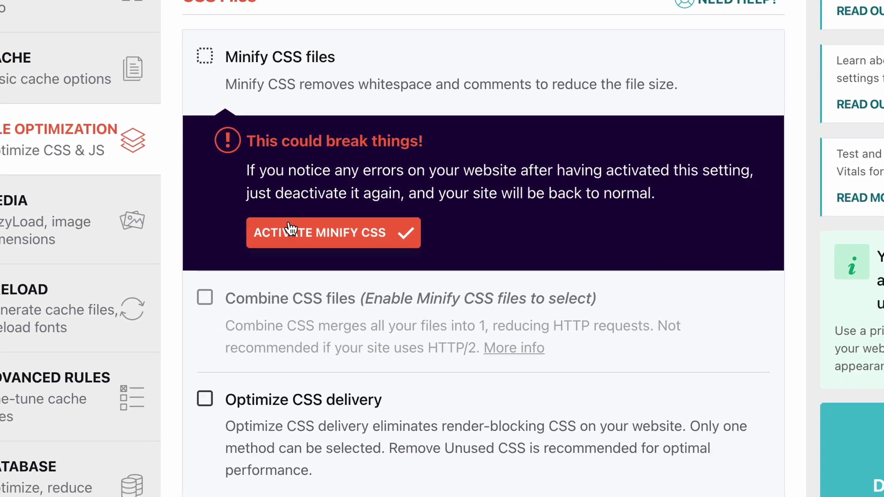
click(288, 241)
Try to enable Combine CSS files and Optimize CSS delivery in the CSS Files section.
scroll(293, 222, down, 2)
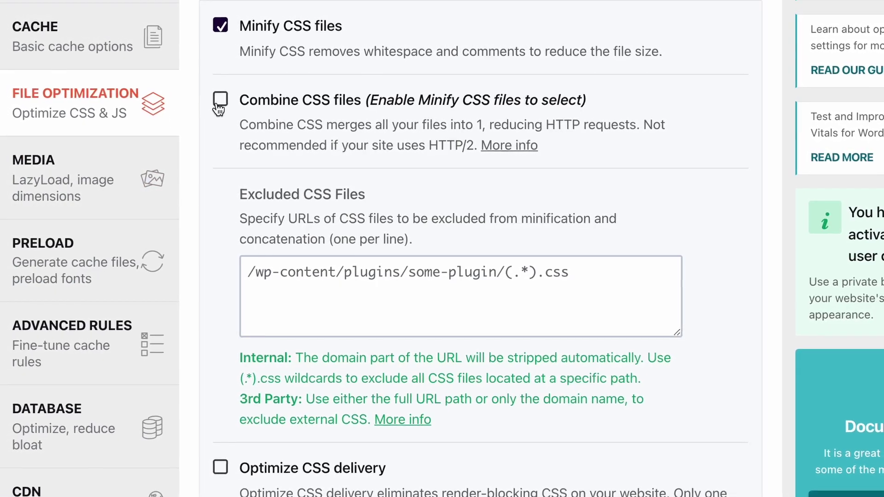
click(224, 108)
scroll(292, 233, down, 5)
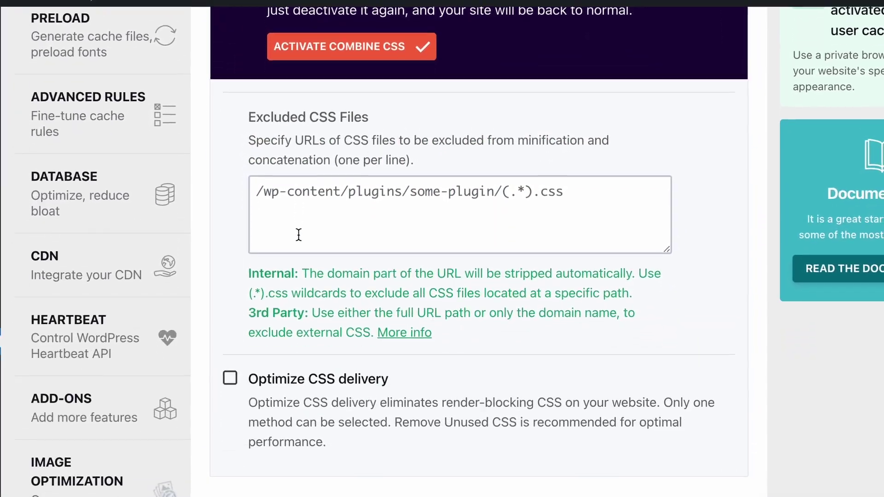
scroll(298, 235, down, 2)
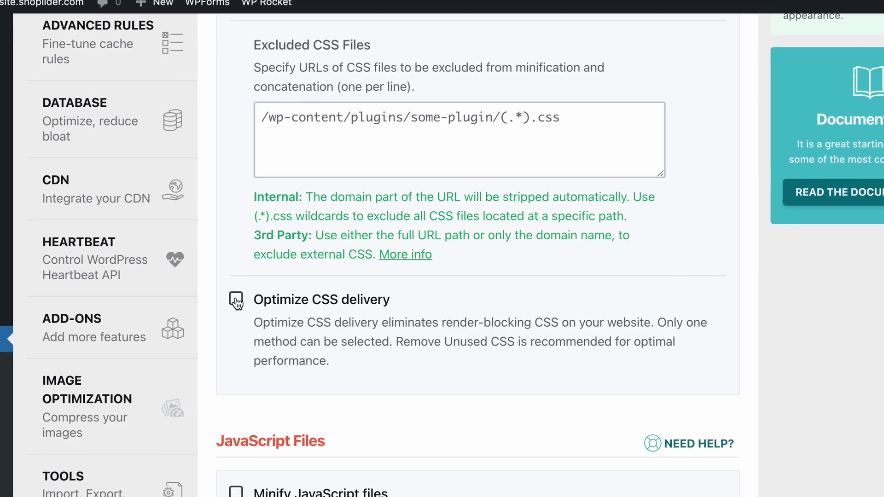
click(231, 305)
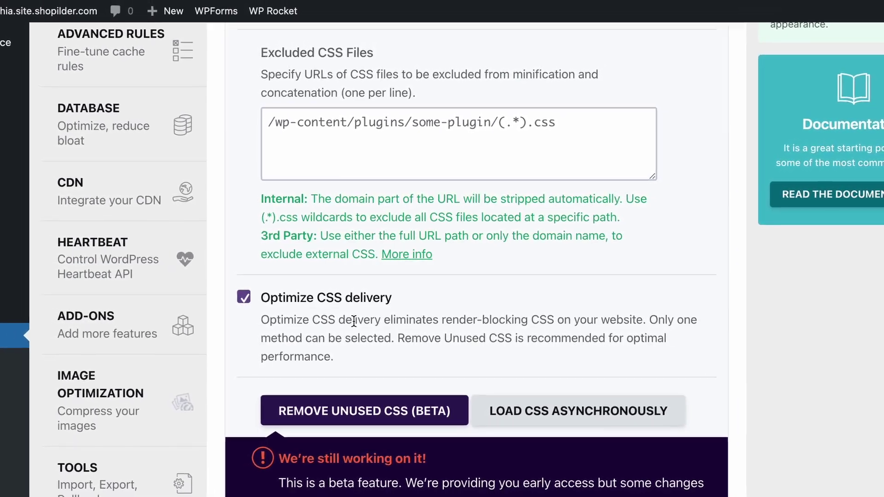
scroll(296, 326, down, 3)
scroll(356, 319, down, 4)
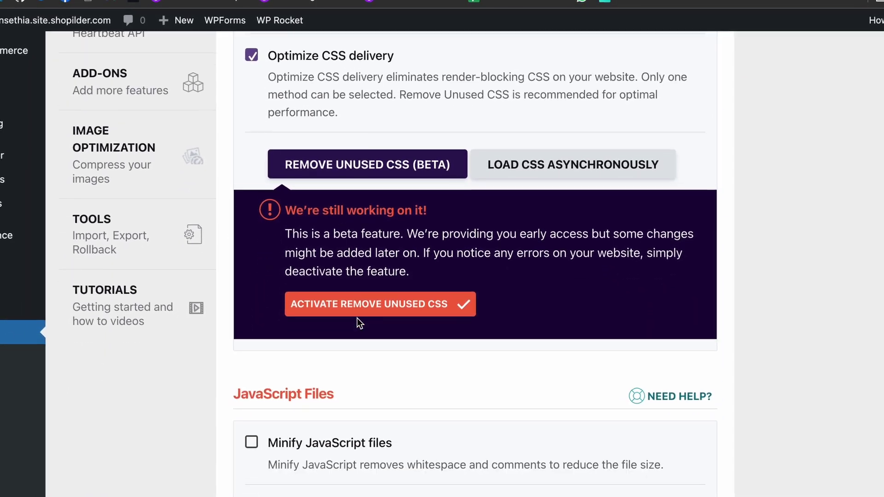
Select Minify JavaScript files, Load JavaScript deferred and Delay JavaScript execution, and save the file optimization settings.
scroll(358, 318, down, 3)
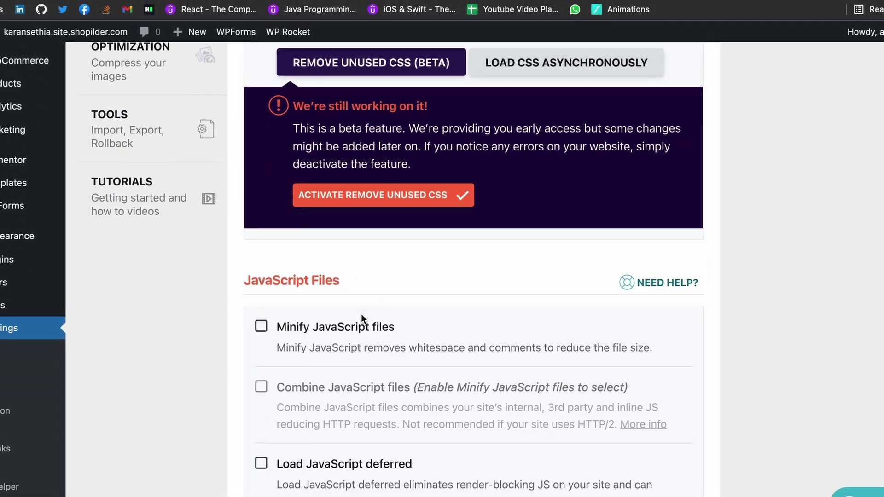
click(261, 326)
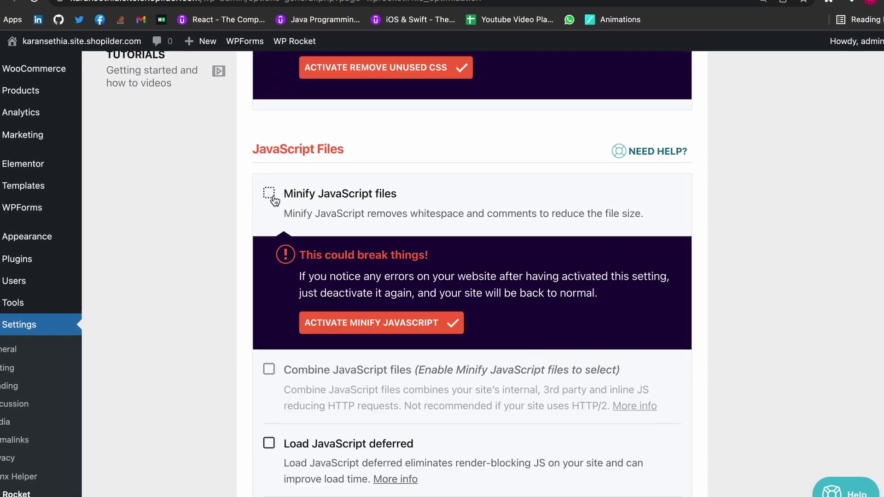
scroll(359, 322, down, 3)
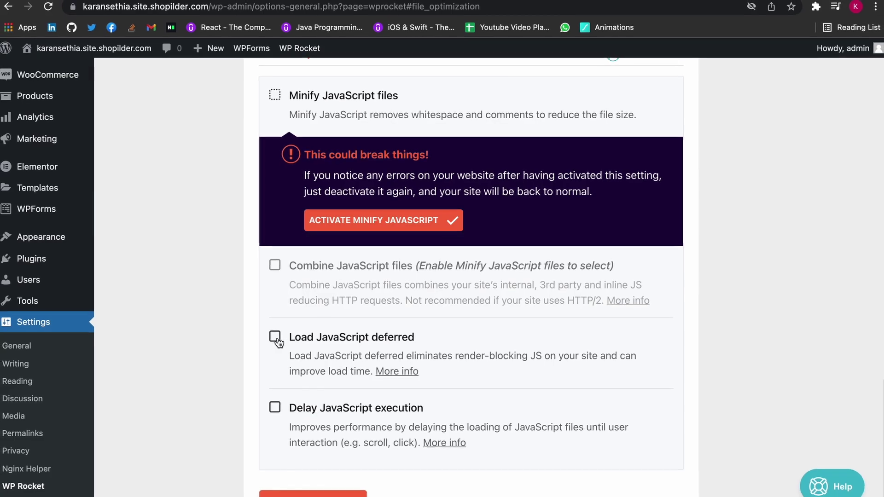
click(277, 338)
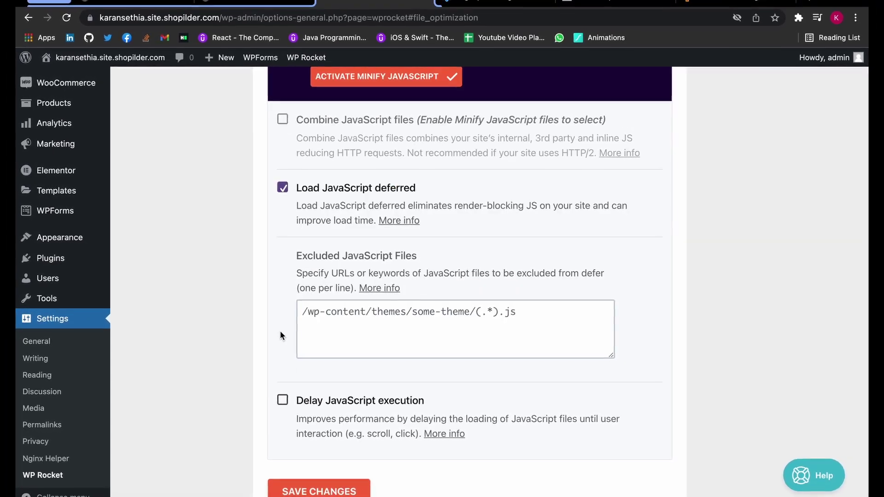
scroll(281, 330, down, 1)
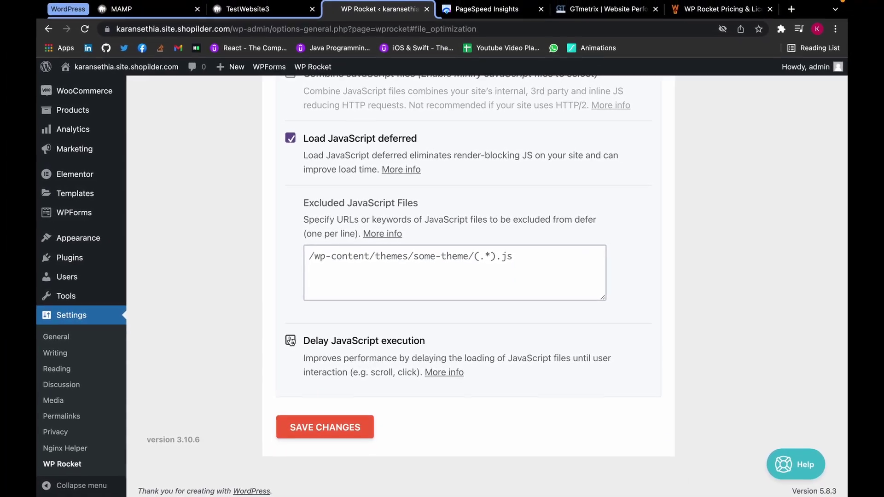
click(292, 339)
scroll(293, 339, down, 5)
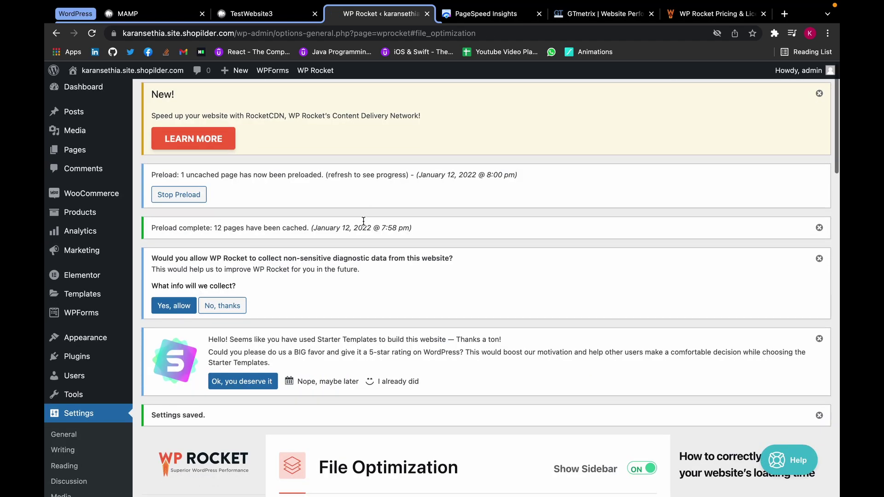
In WP Rocket's Database settings, select Revisions under Post Cleanup and Optimize Tables under Database Cleanup.
scroll(364, 221, down, 5)
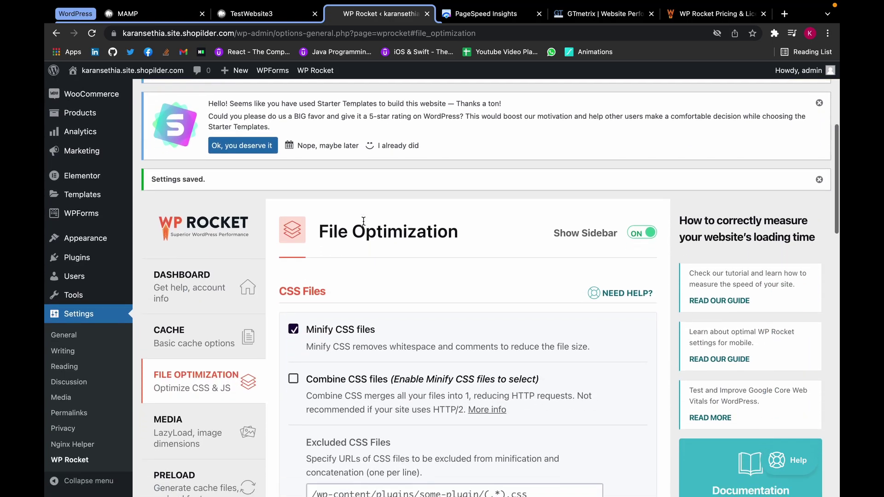
scroll(363, 221, down, 5)
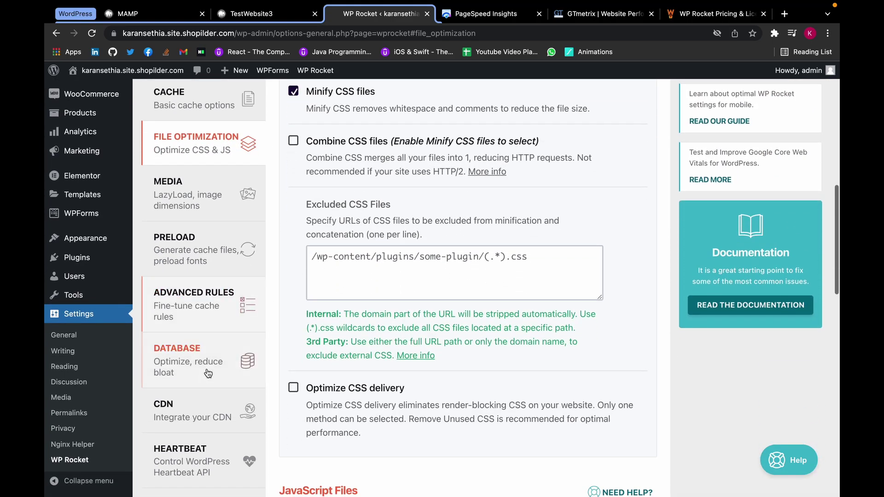
click(210, 370)
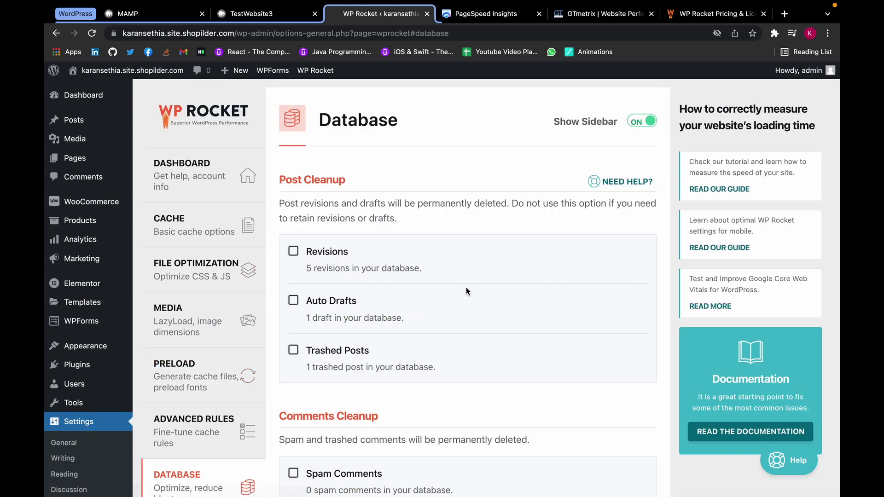
scroll(466, 291, down, 1)
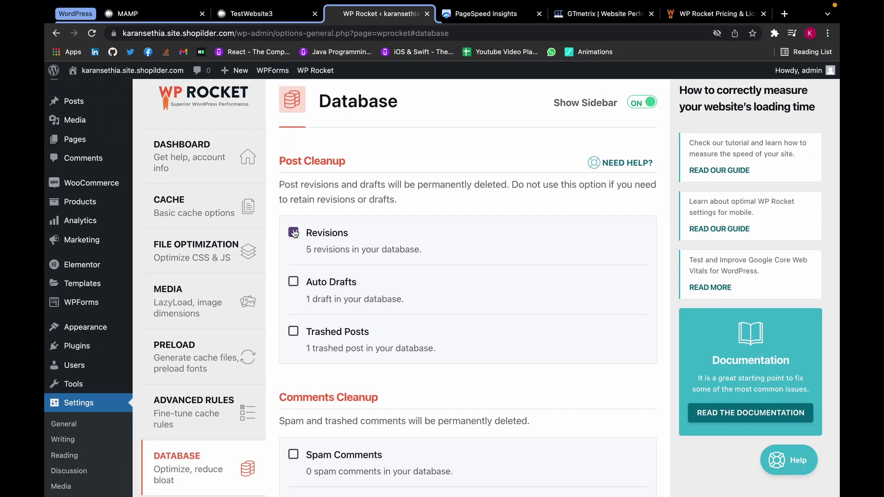
scroll(295, 232, down, 5)
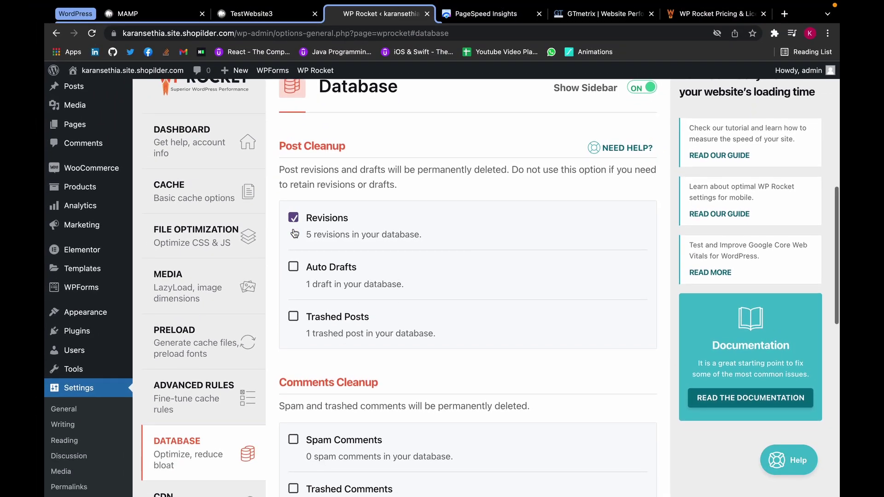
scroll(294, 233, down, 7)
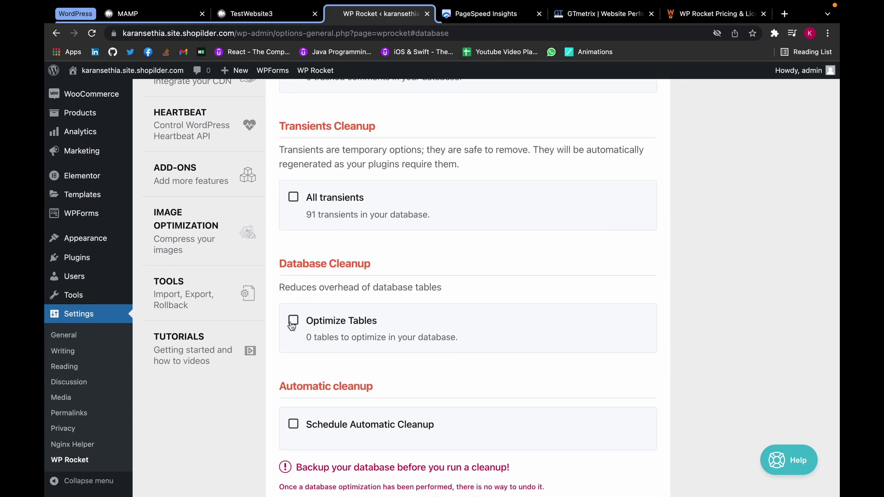
click(292, 325)
Schedule automatic database cleanup with a Weekly frequency, then save the changes and run the optimization.
scroll(295, 333, down, 2)
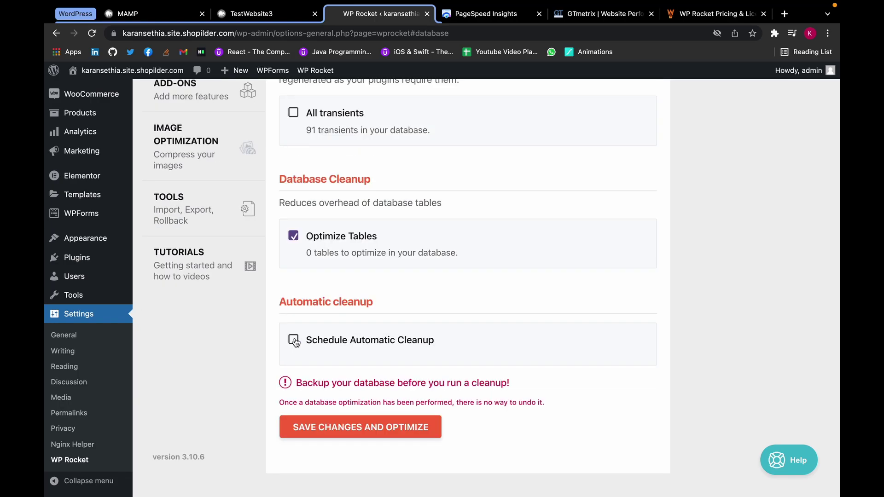
click(295, 341)
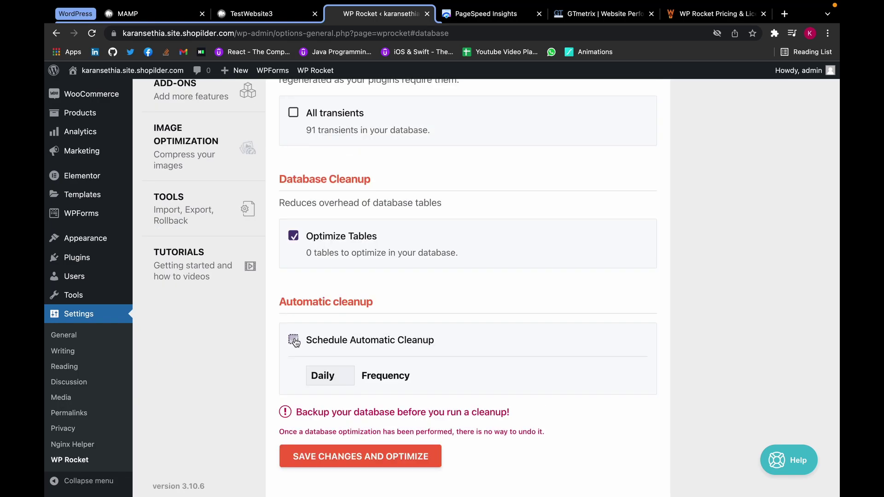
click(340, 379)
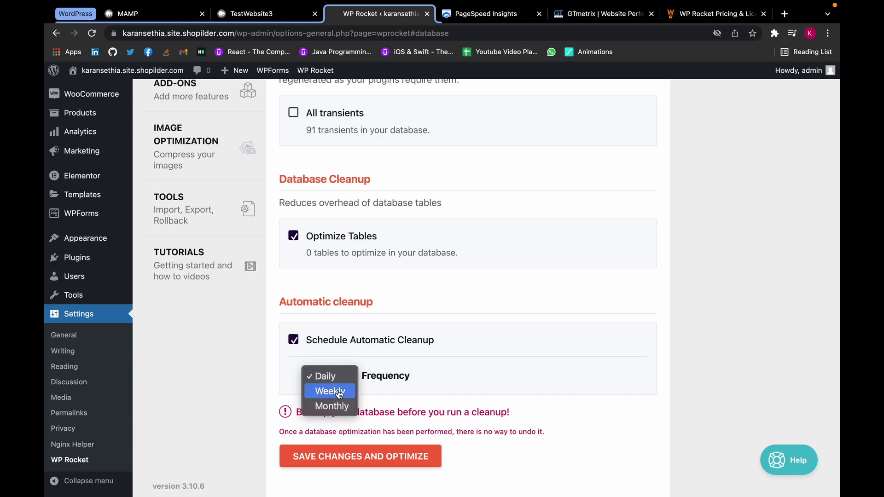
click(339, 392)
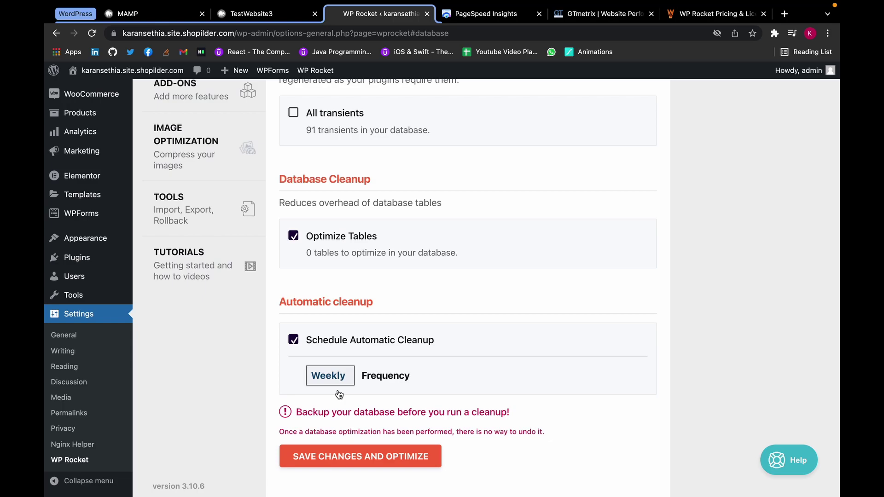
scroll(340, 395, down, 2)
click(342, 407)
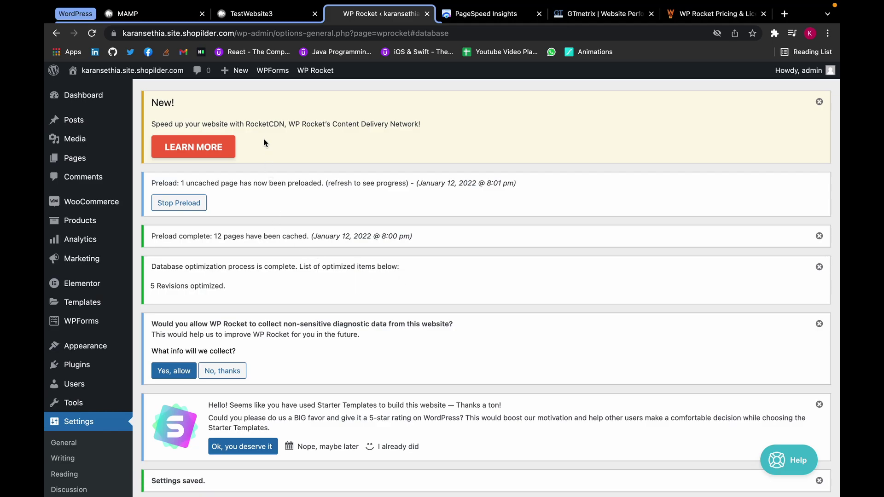
Clear the WP Rocket cache and open the site's front page.
mouse_move(321, 75)
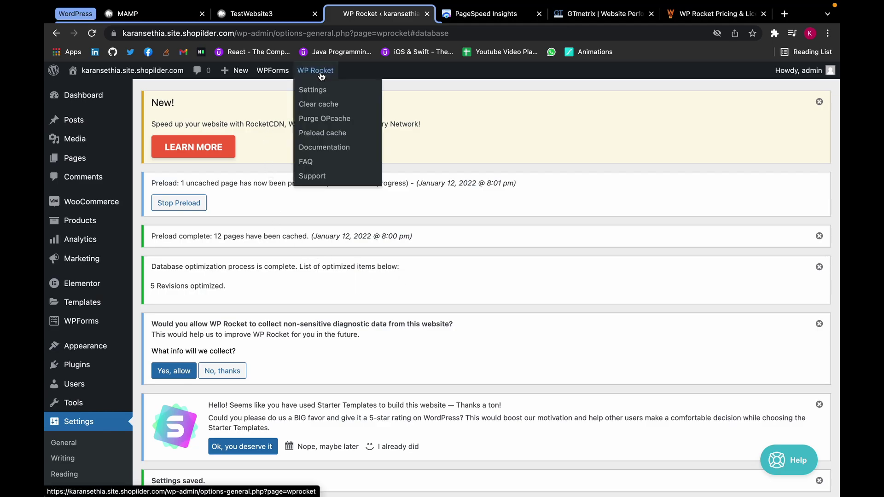
click(318, 108)
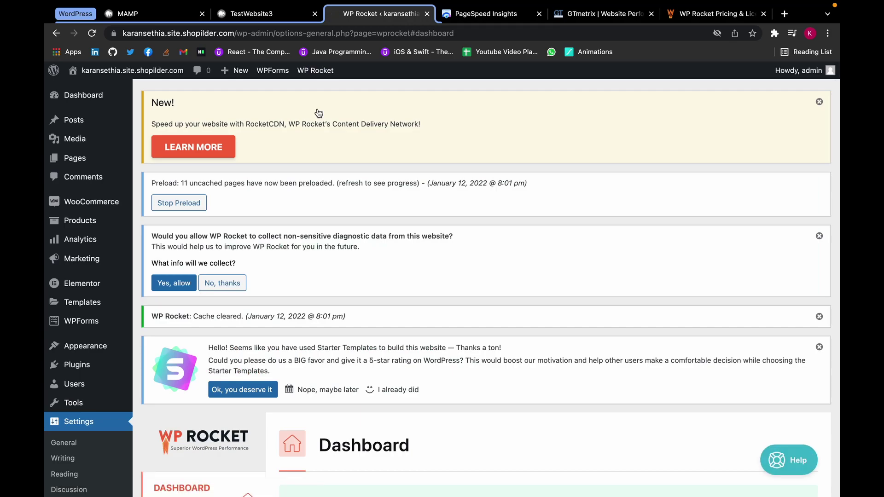
click(175, 70)
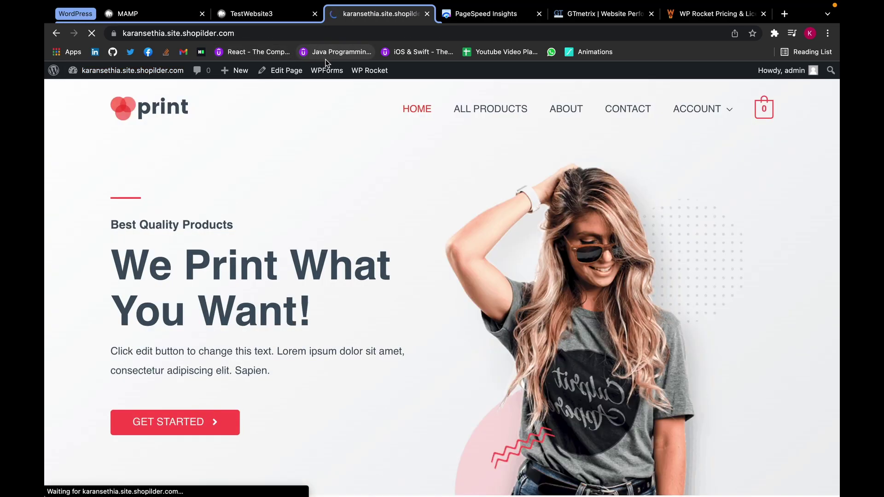
Switch to PageSpeed Insights, re-enter the site's URL and run a new performance analysis.
click(269, 35)
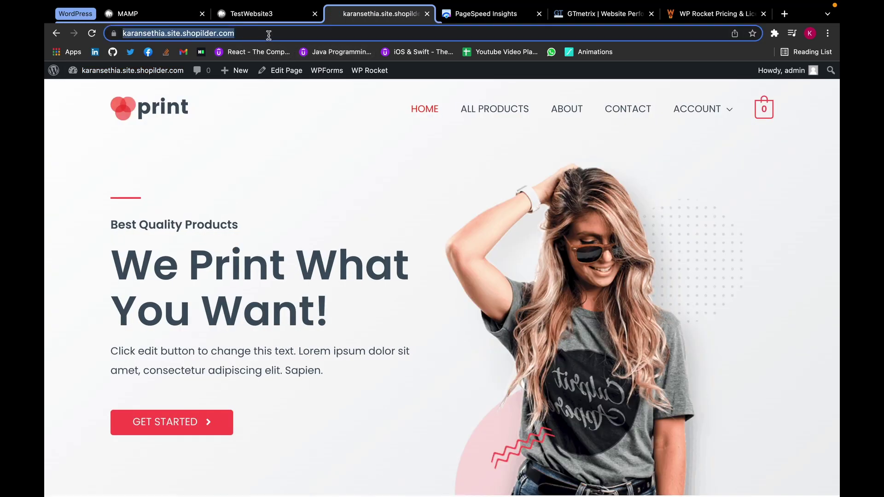
click(459, 18)
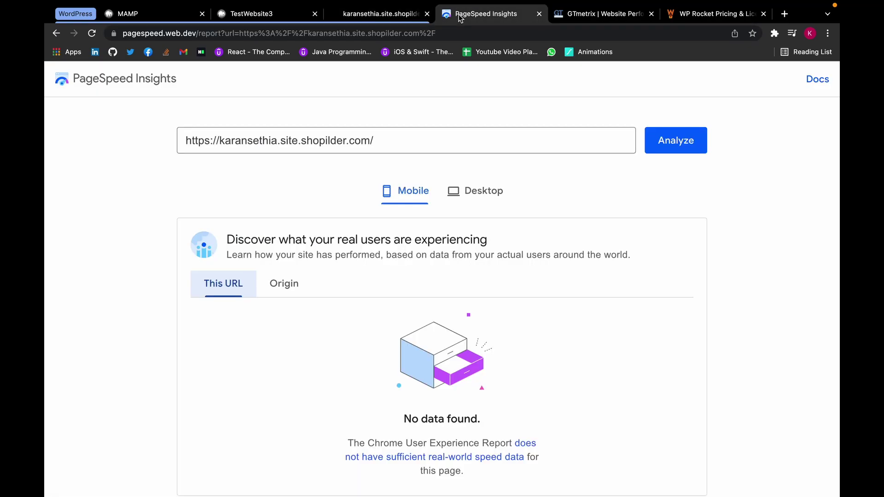
drag(402, 138, 173, 139)
key(super+c)
key(BackSpace)
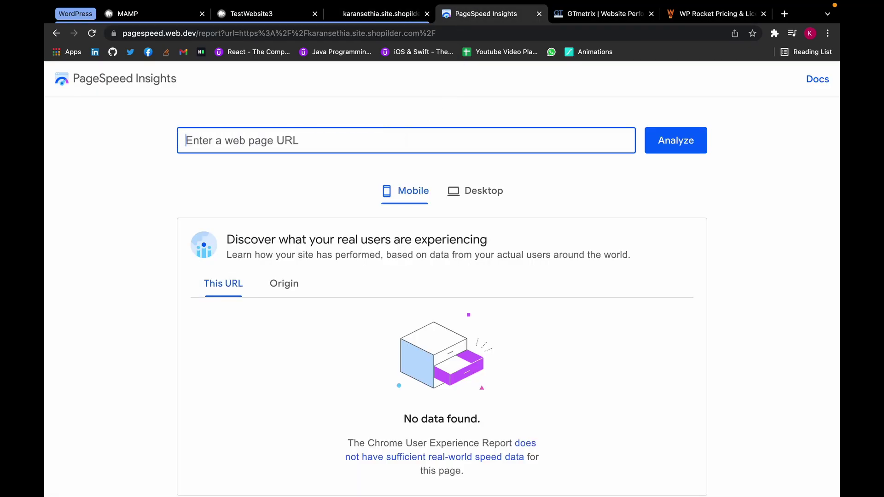
key(super+v)
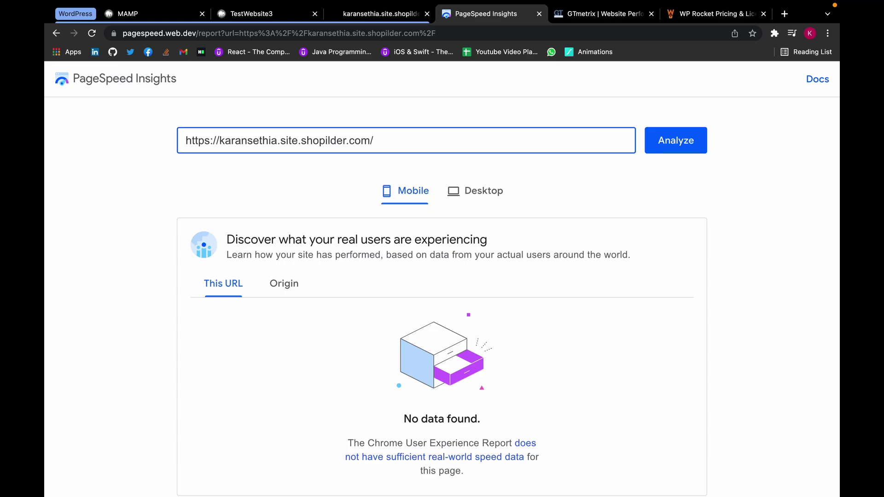
click(700, 141)
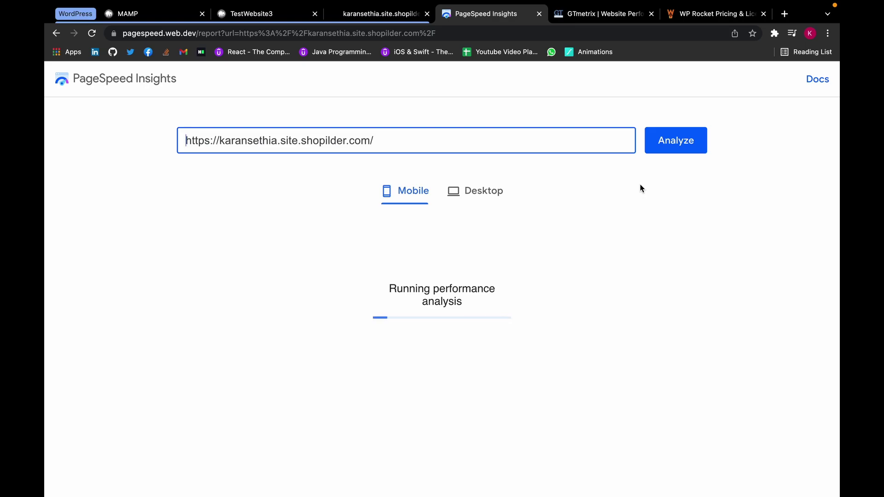
Examine the Desktop performance score and metrics in the PageSpeed Insights report.
scroll(640, 186, down, 3)
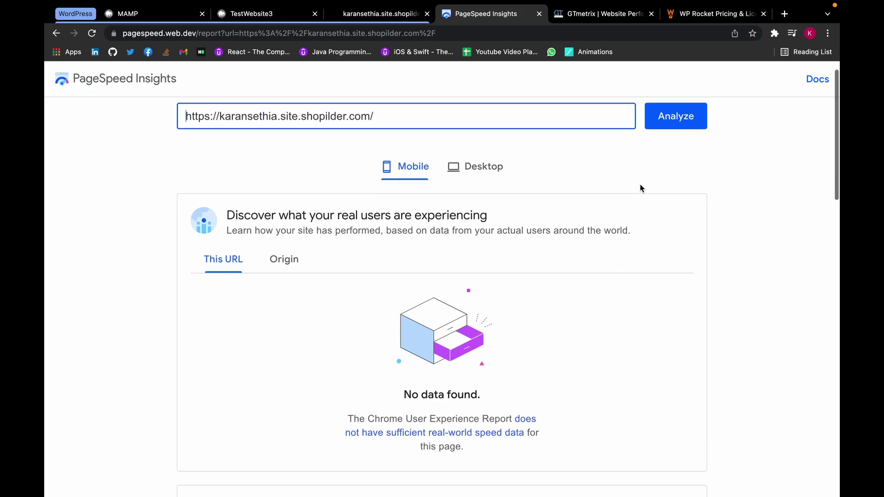
click(490, 120)
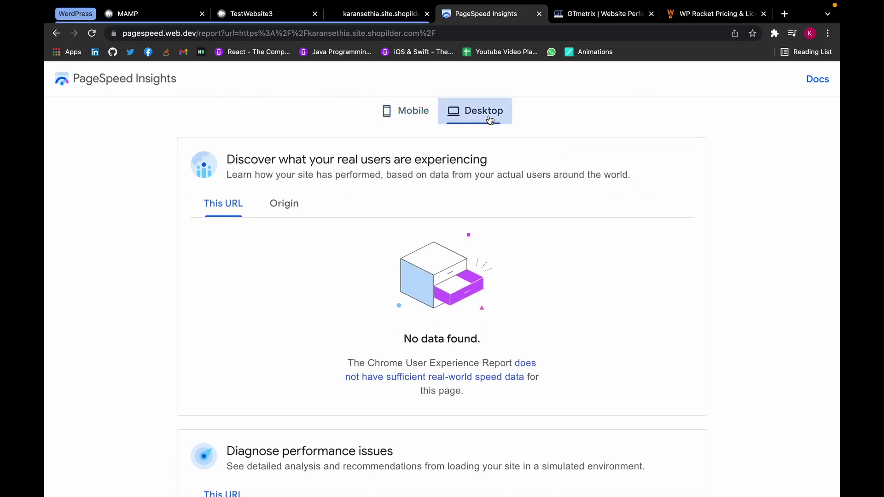
scroll(489, 120, down, 7)
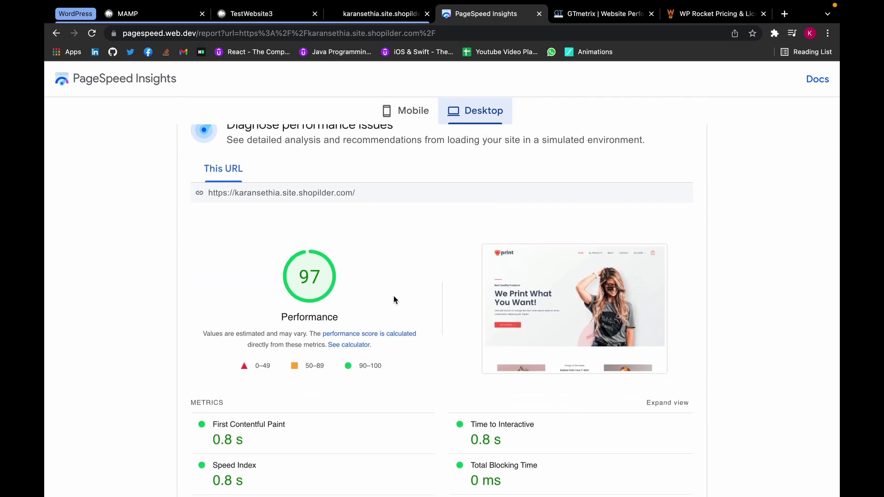
scroll(393, 300, down, 2)
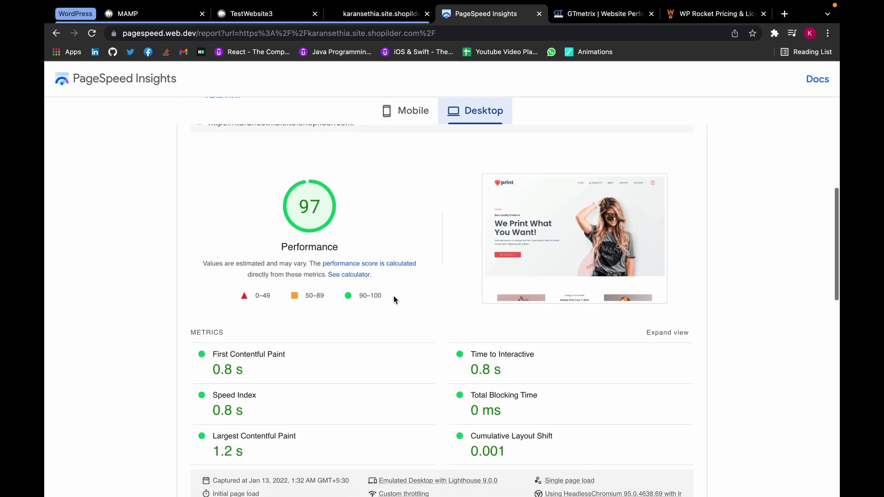
scroll(393, 300, up, 5)
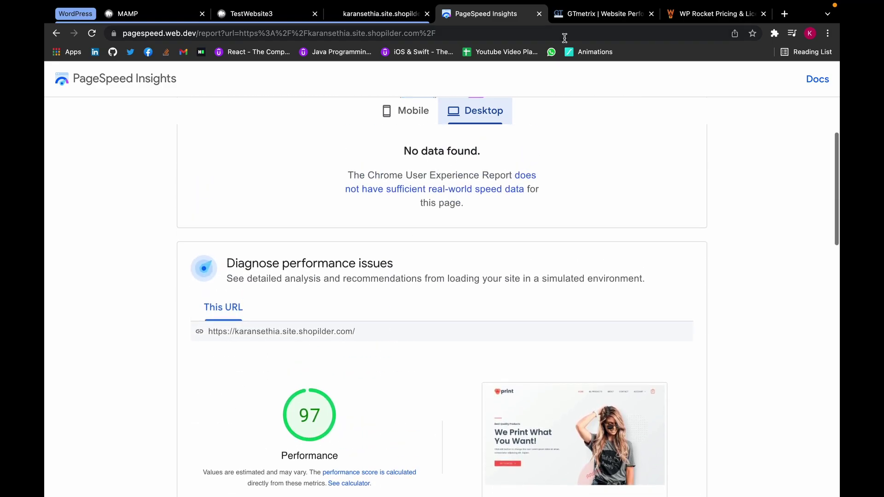
Switch to GTmetrix, enter the site's URL and run a speed test.
click(589, 18)
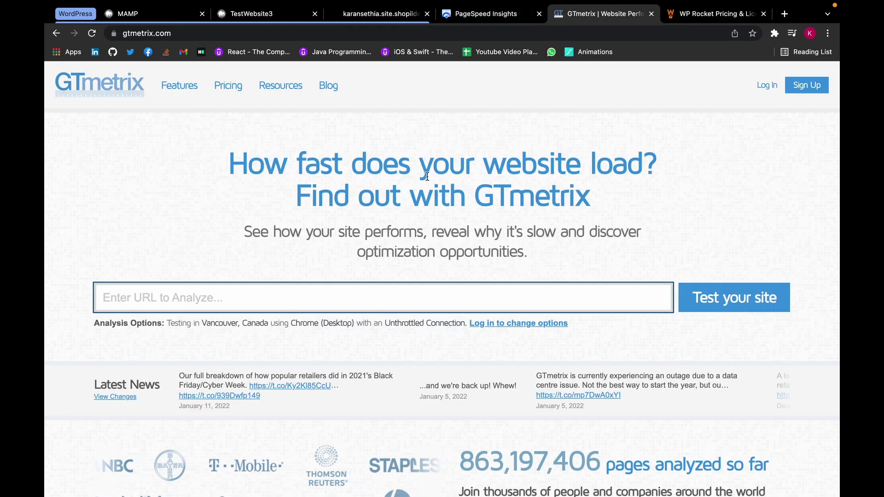
click(335, 294)
key(super+v)
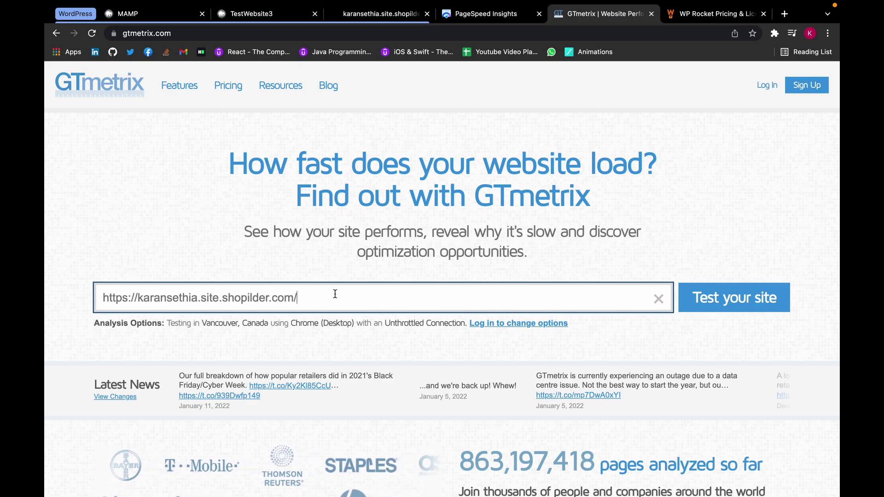
click(744, 302)
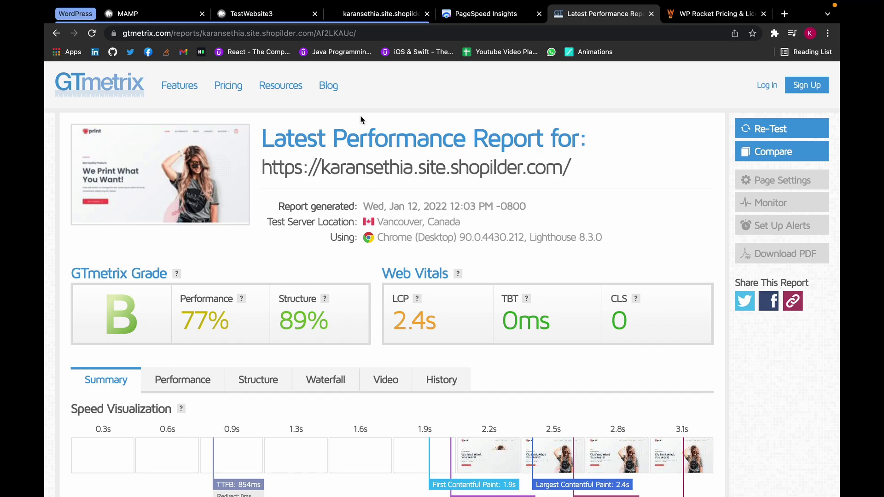
Return to the site's WordPress admin and open the WP Rocket settings from the installed plugins.
click(371, 16)
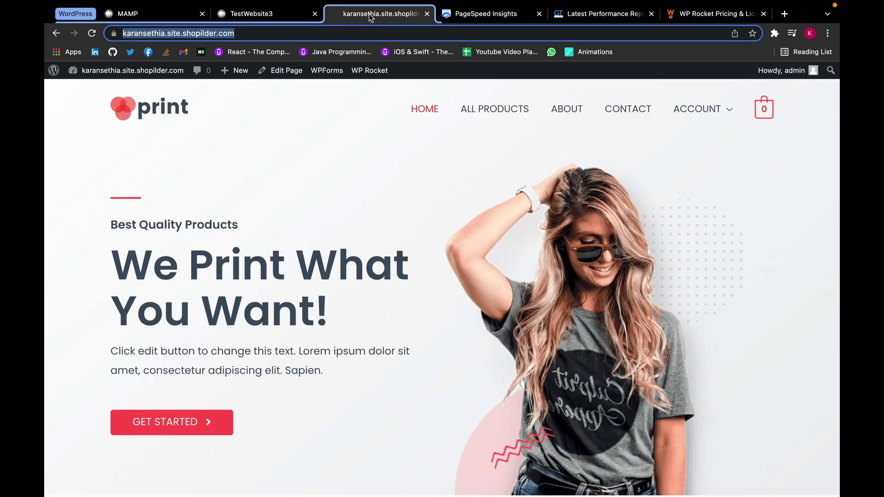
click(143, 70)
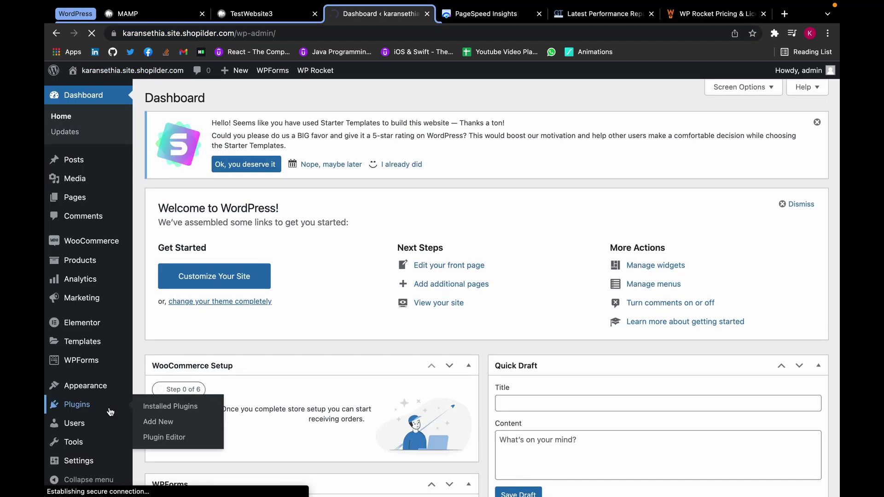
click(111, 411)
scroll(186, 379, down, 10)
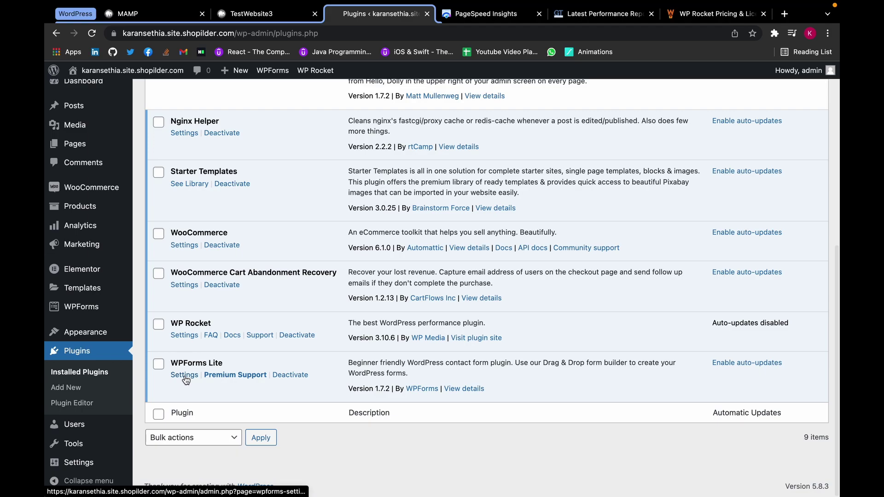
click(186, 337)
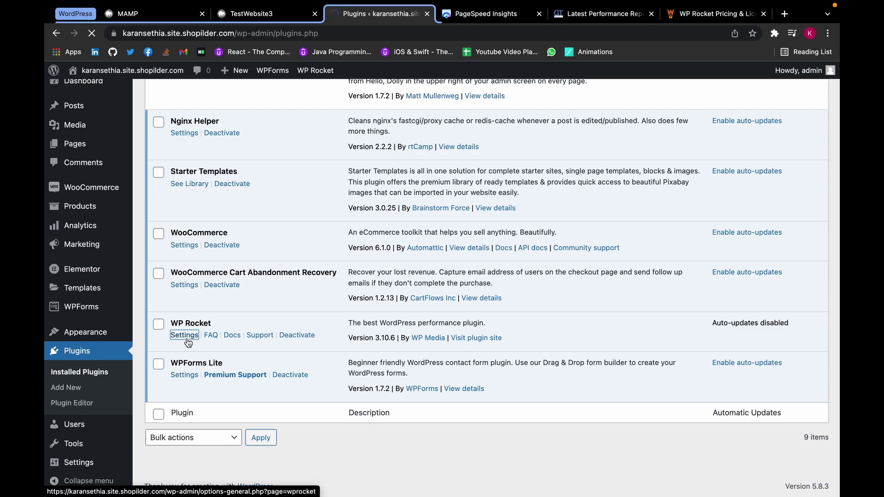
Enable LazyLoad for images in WP Rocket's Media settings.
scroll(313, 295, down, 10)
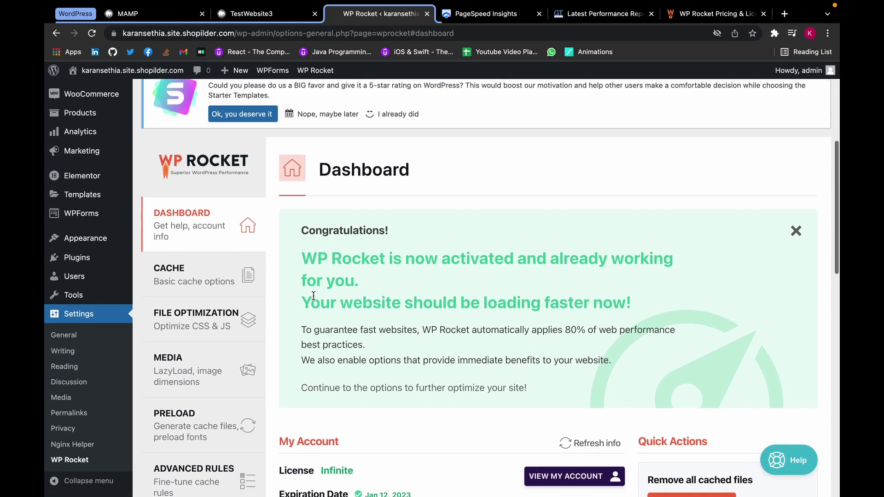
scroll(313, 295, down, 2)
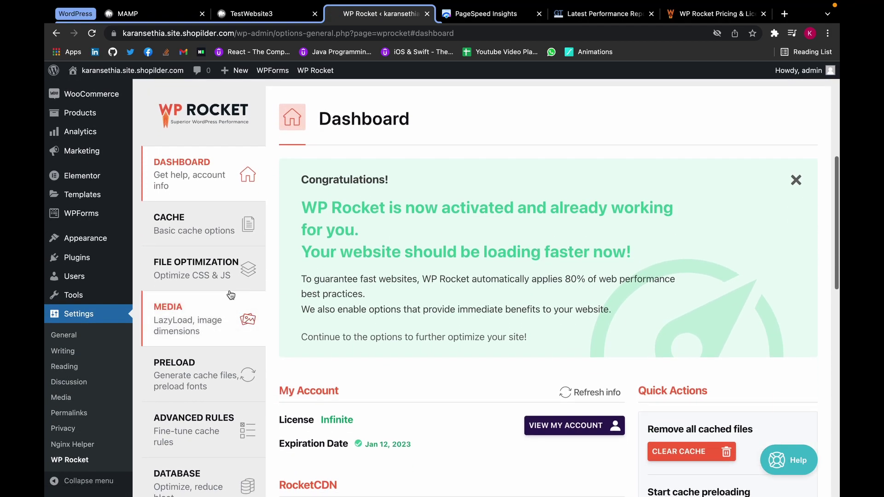
click(212, 316)
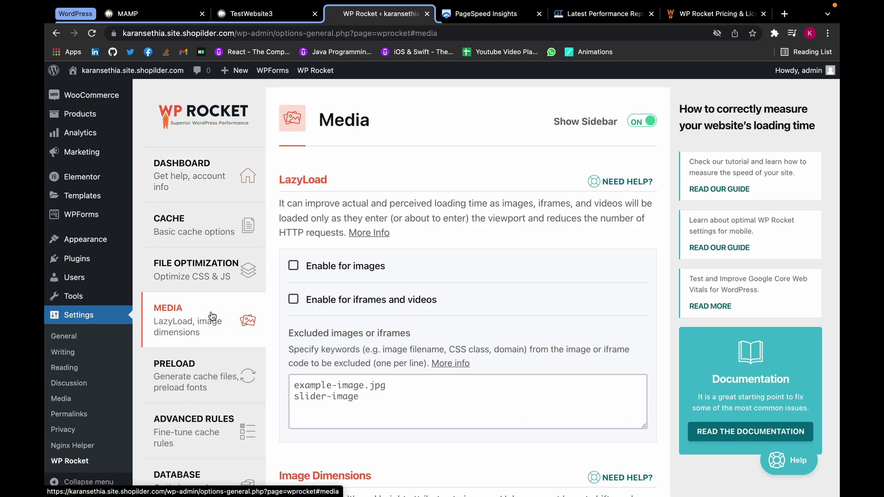
click(293, 266)
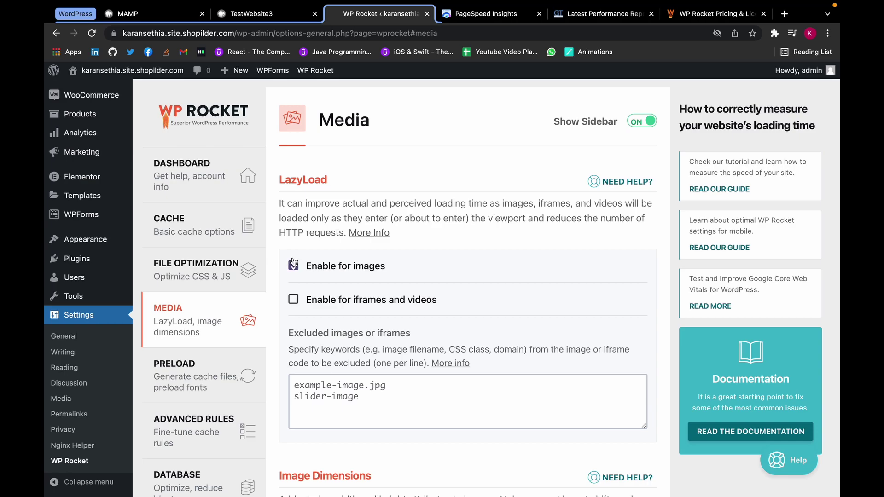
Enable LazyLoad for iframes and videos, with YouTube iframes replaced by a preview image.
click(294, 302)
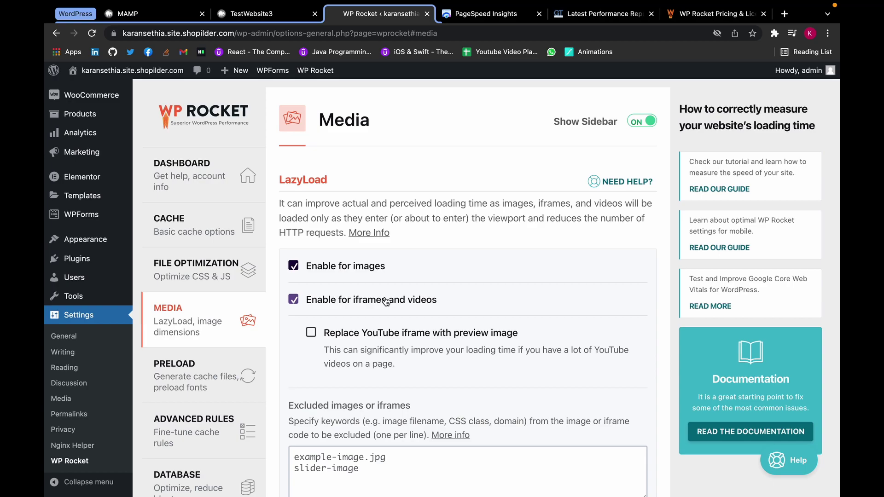
scroll(386, 301, down, 1)
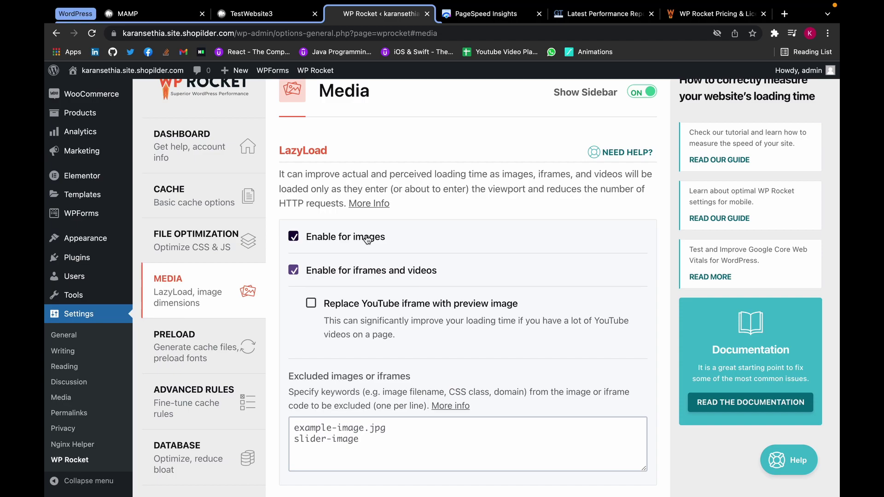
click(312, 303)
Save the Media settings changes and clear the site's WP Rocket cache.
scroll(315, 304, down, 5)
scroll(315, 304, down, 3)
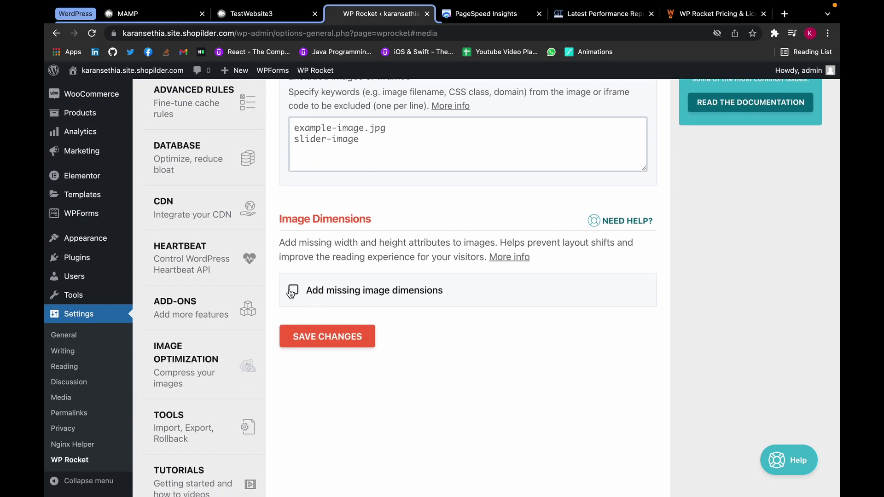
click(304, 342)
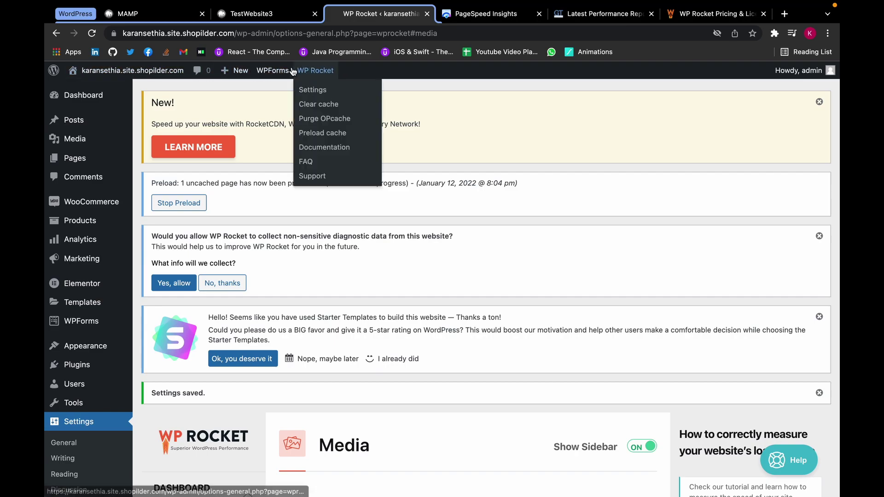
mouse_move(304, 73)
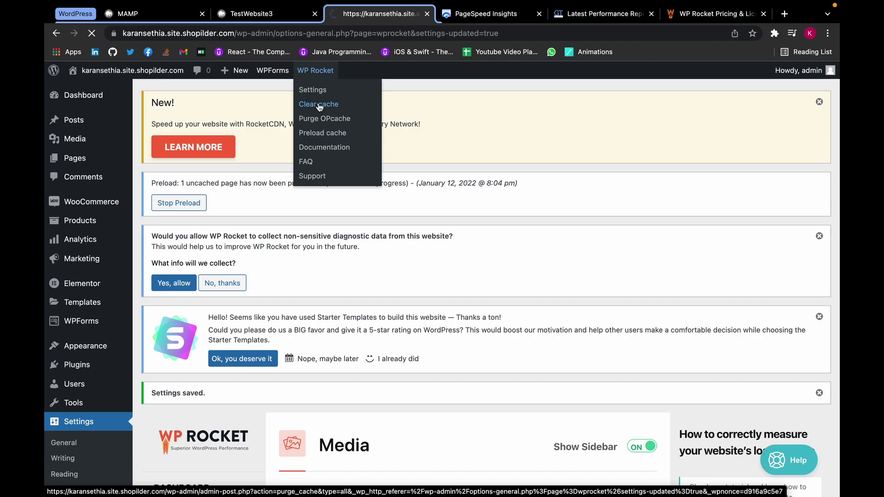
click(319, 105)
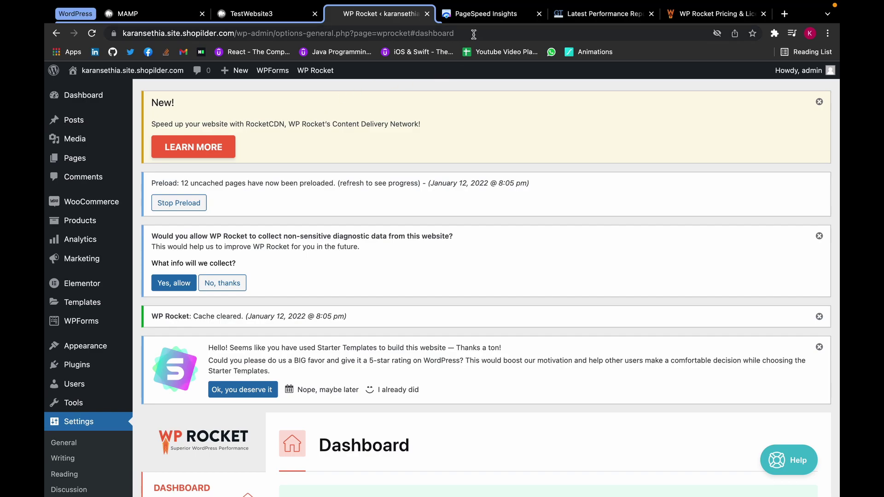
Open the site's home page, select its URL and switch to the GTmetrix performance report.
click(127, 69)
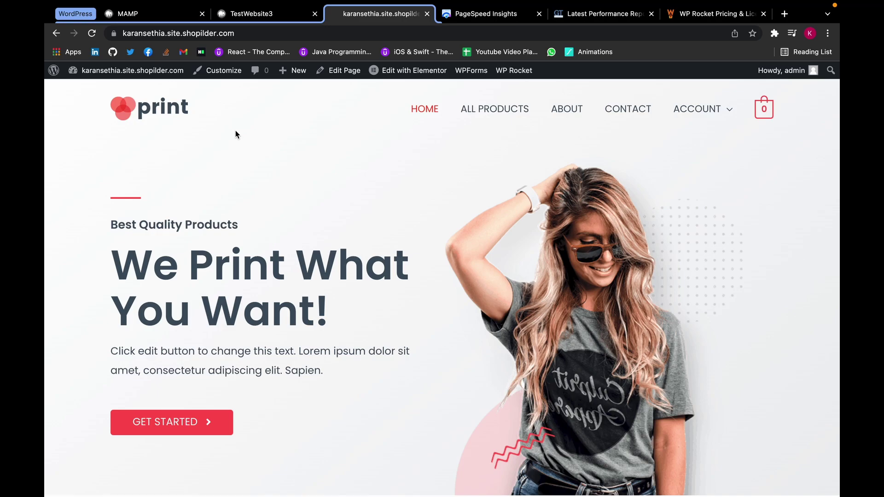
click(282, 31)
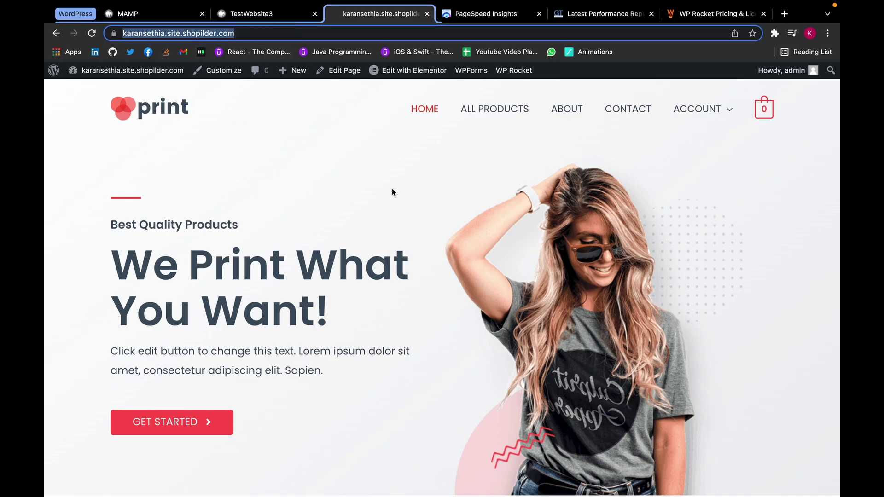
click(567, 15)
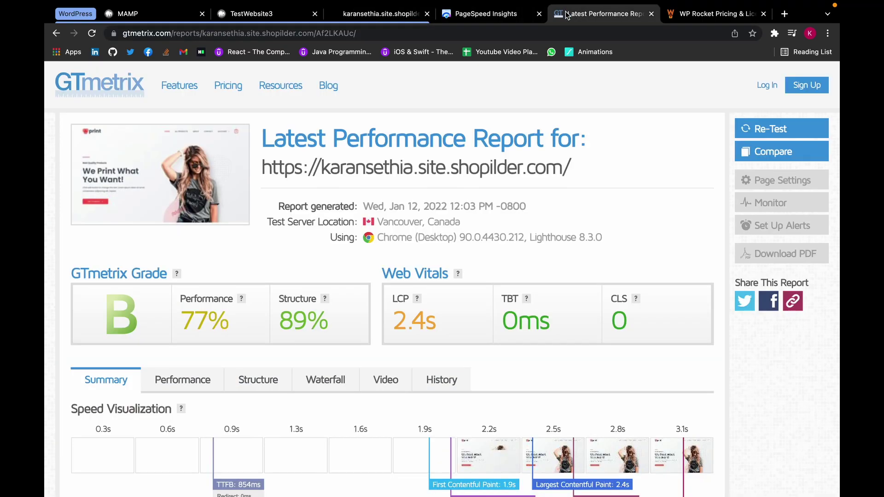